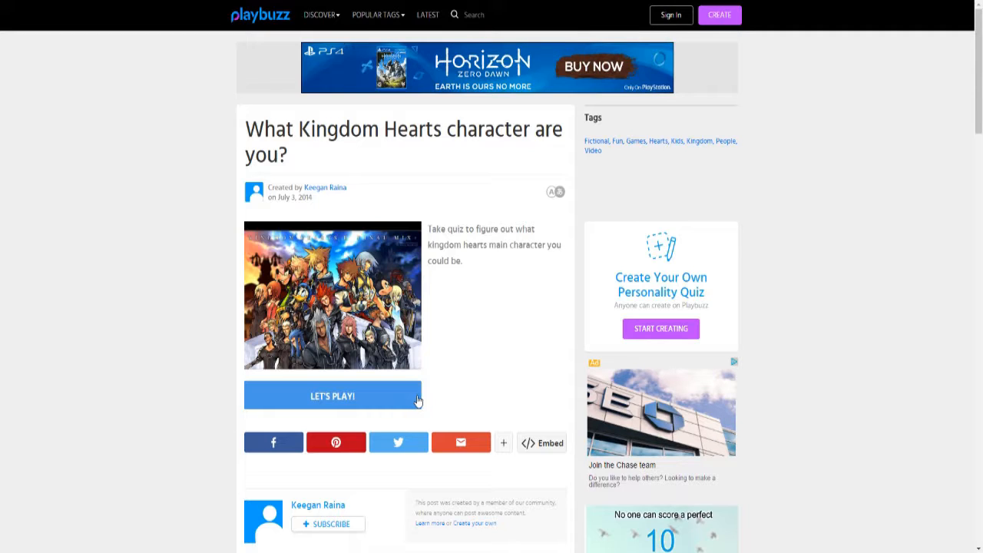
Start the Kingdom Hearts quiz and answer Blue as the favourite colour.
click(395, 397)
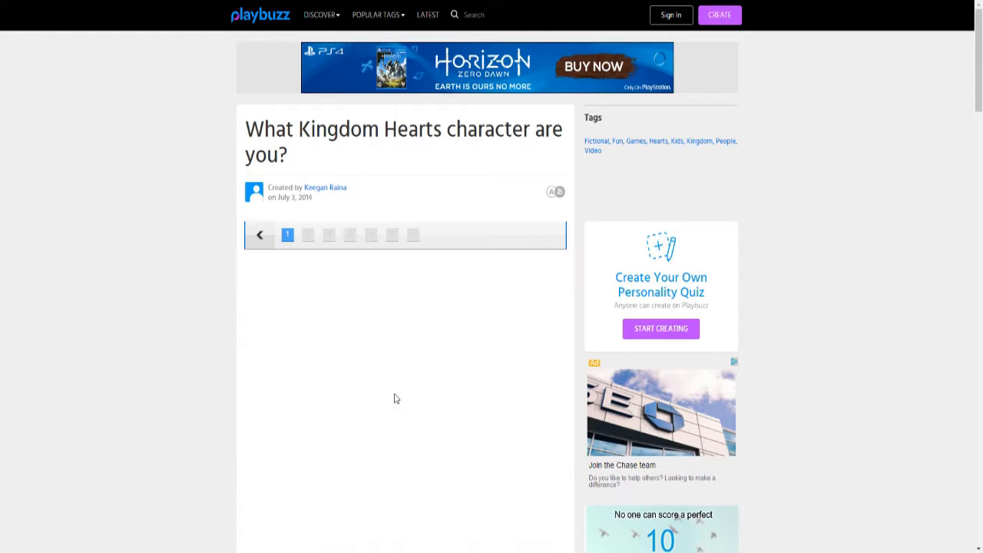
scroll(397, 393, down, 3)
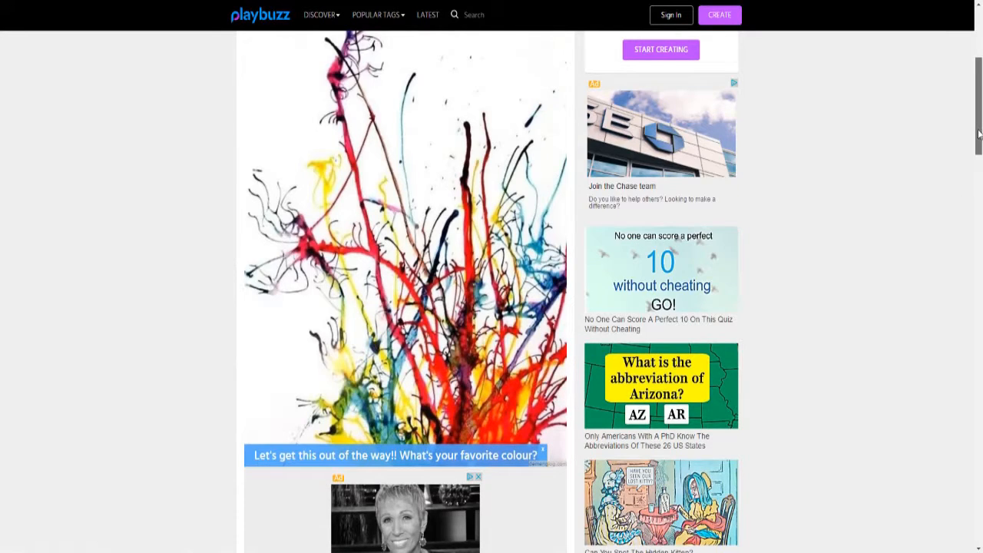
drag(978, 108, 977, 169)
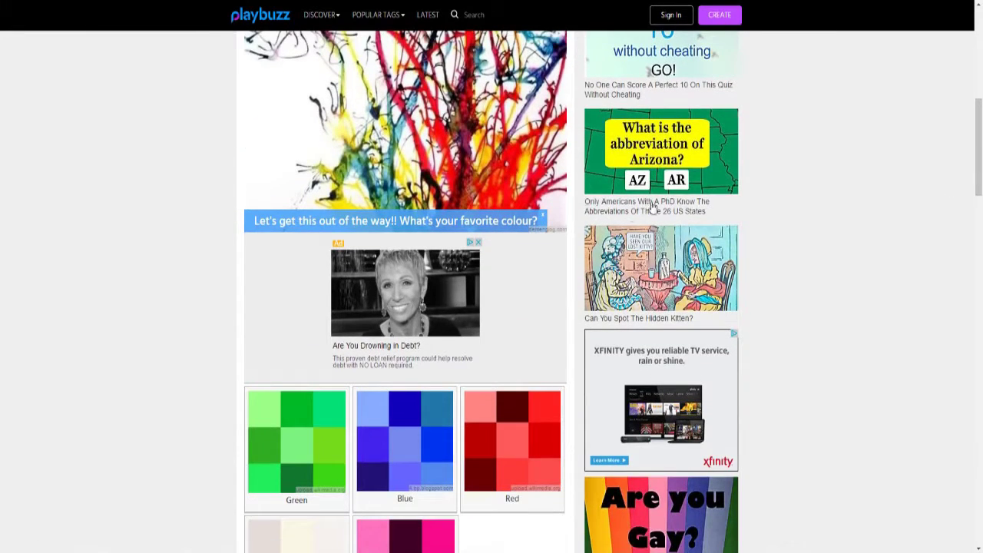
drag(978, 154, 977, 215)
click(407, 243)
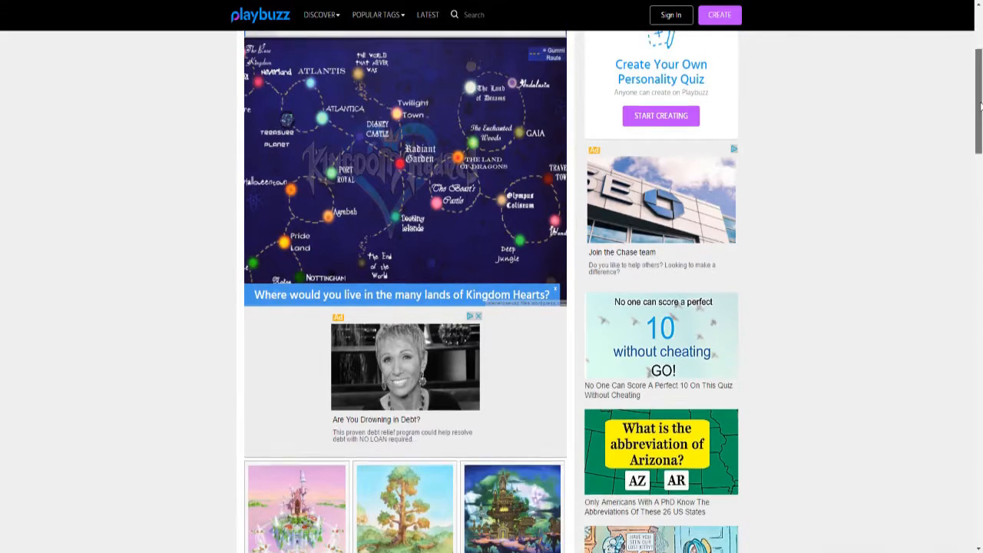
drag(978, 146, 979, 100)
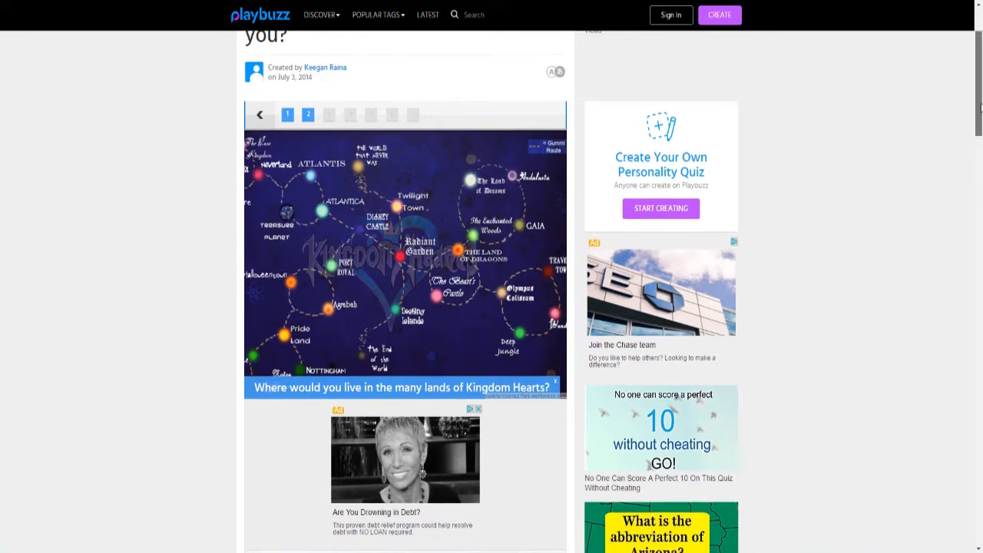
drag(979, 92, 979, 161)
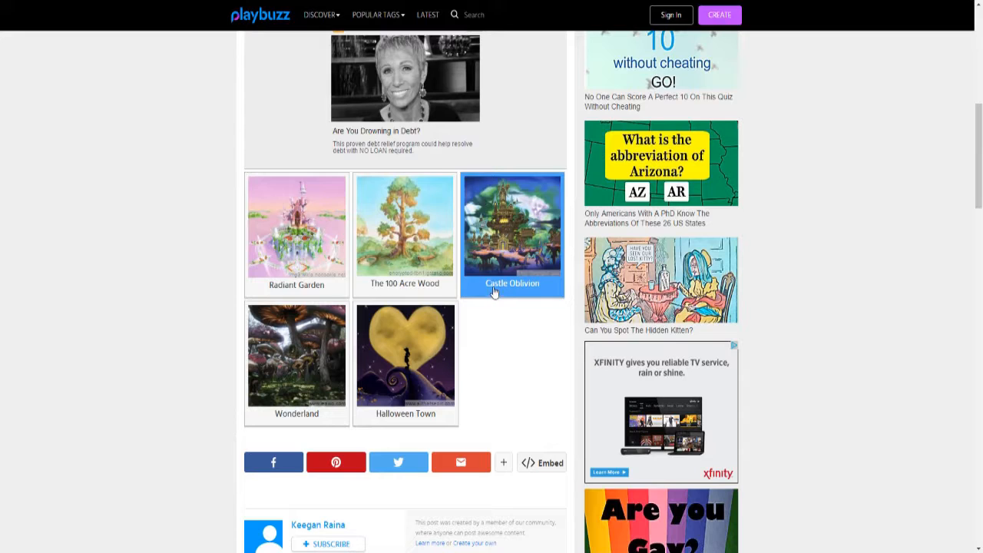
Choose Radiant Garden as the Kingdom Hearts land to live in.
click(328, 257)
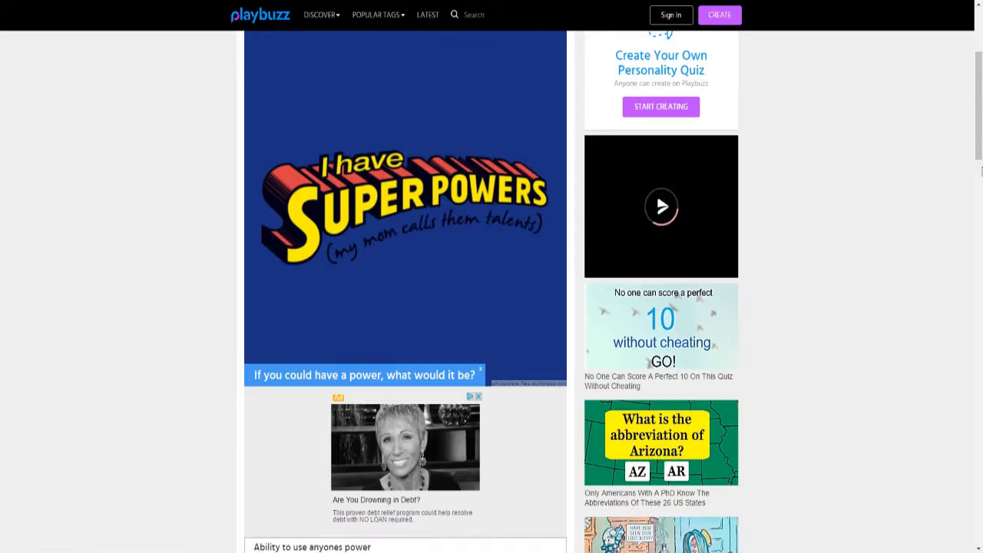
drag(979, 171, 970, 182)
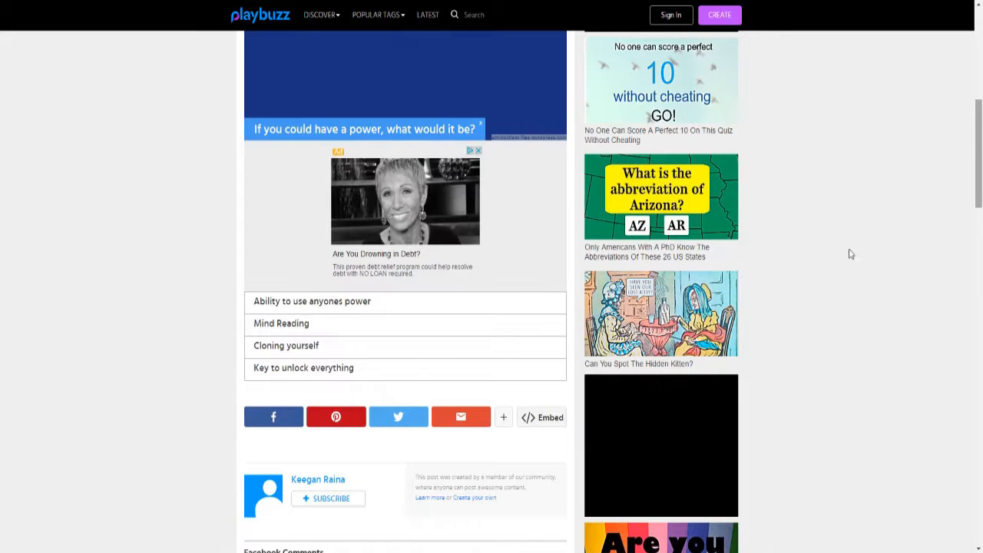
Browse the power answers, then submit 'Key to unlock everything'.
click(312, 305)
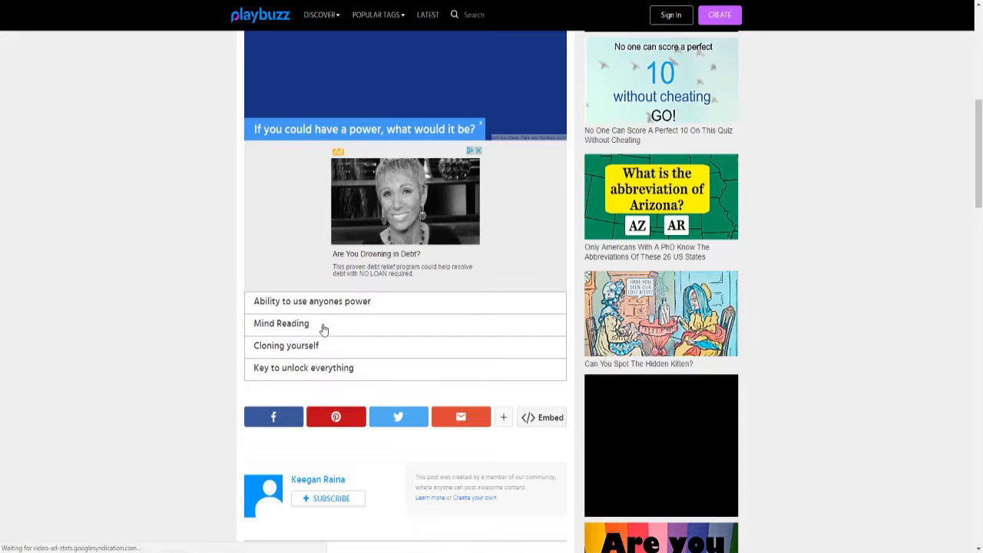
key(Down)
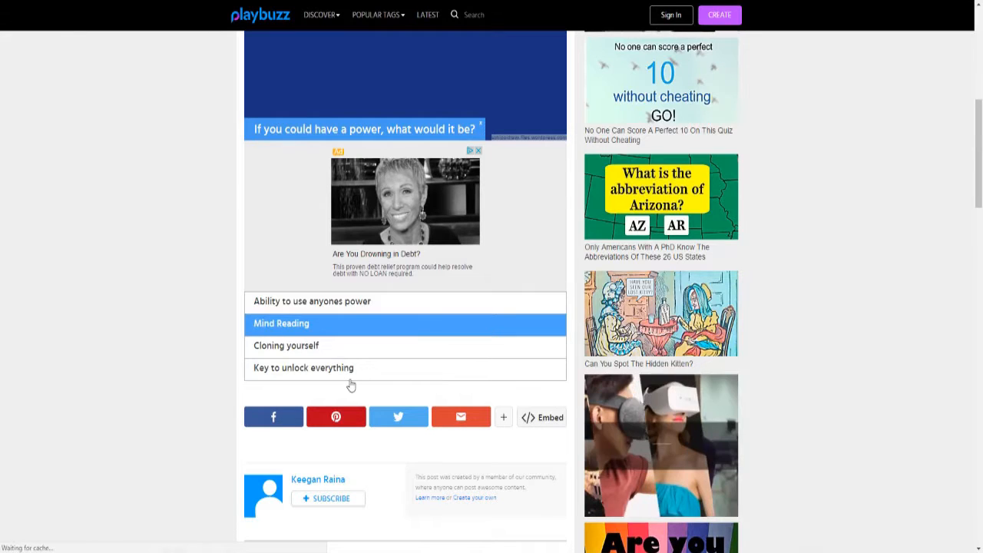
key(Down)
key(Down)
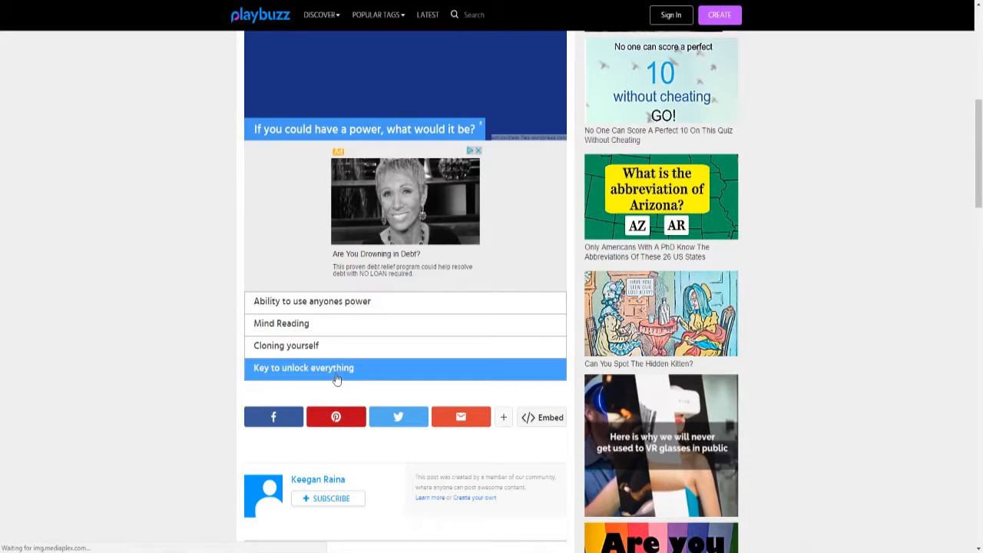
click(322, 299)
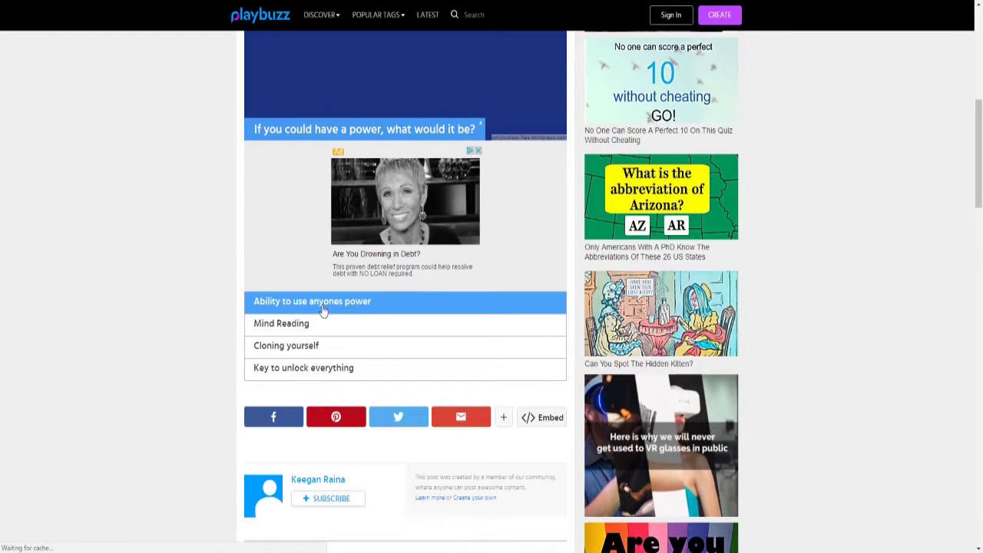
click(282, 234)
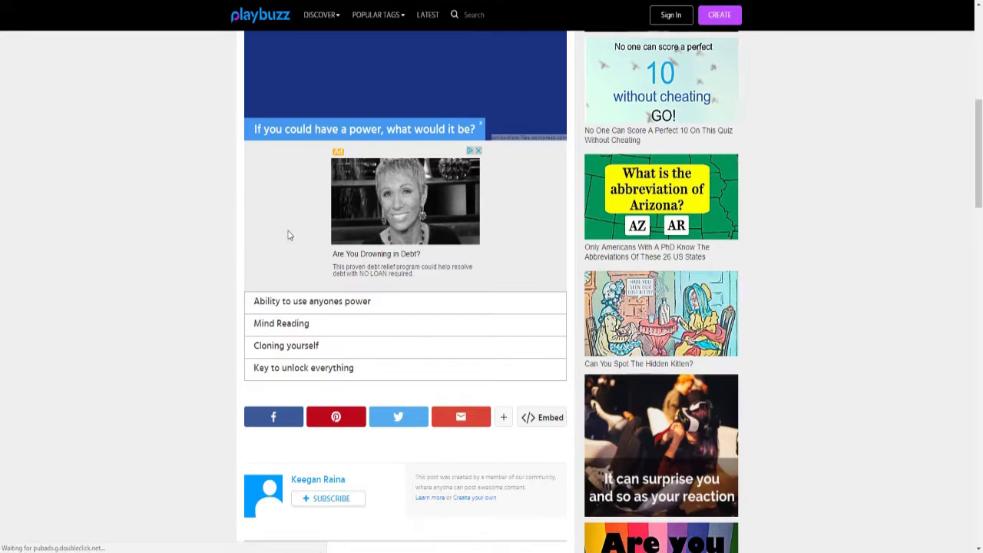
click(277, 369)
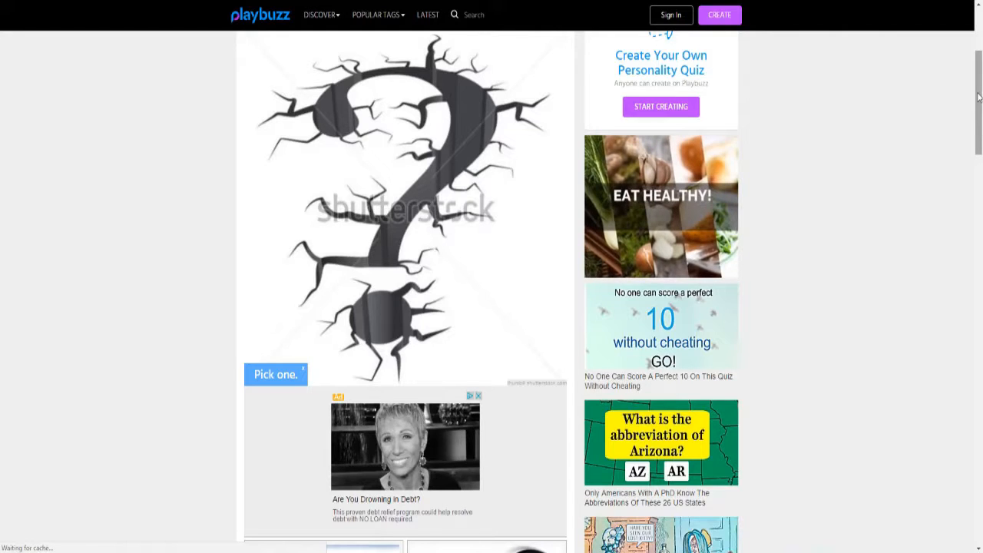
drag(979, 124, 979, 83)
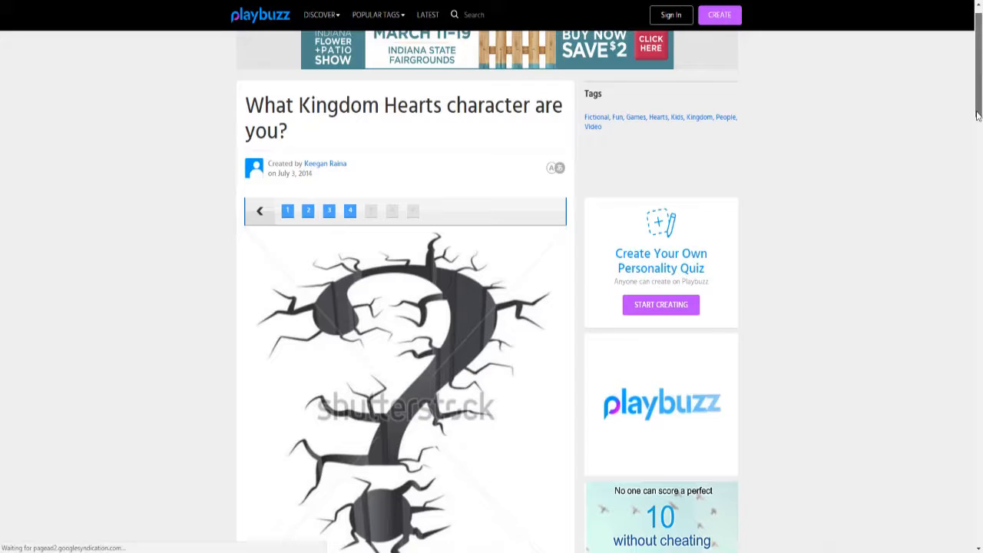
drag(979, 92, 979, 223)
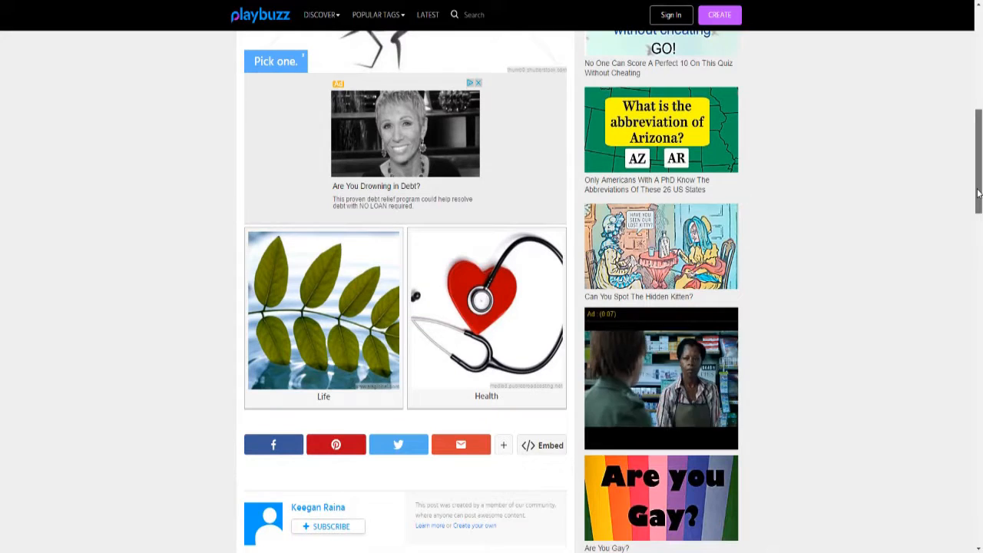
scroll(812, 317, down, 1)
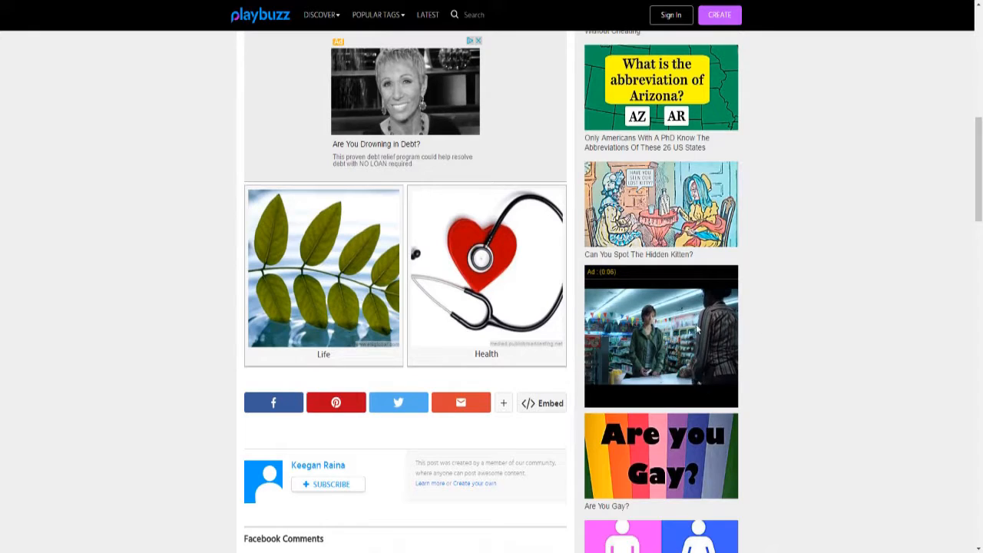
Pick Health, then switch the 'Pick one.' answer to Life.
click(483, 286)
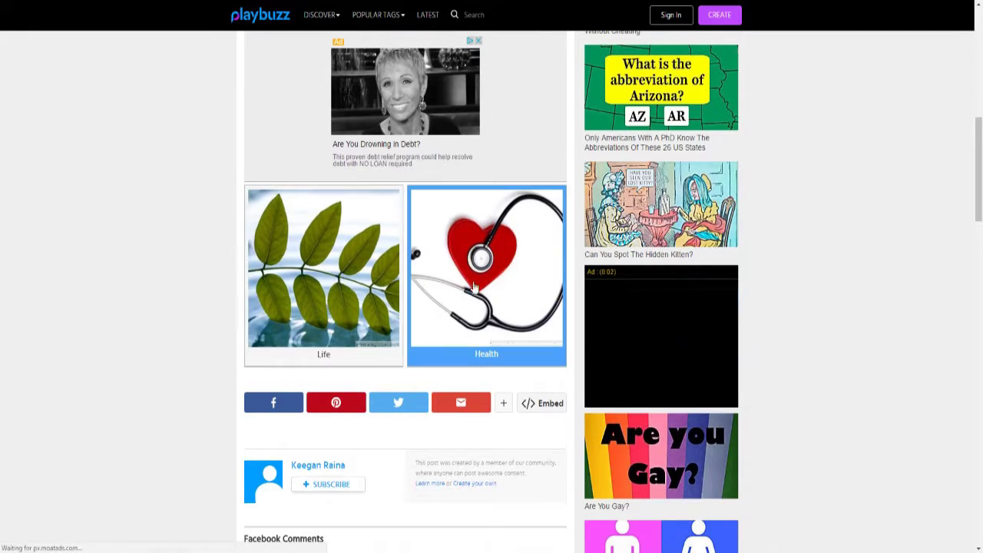
click(355, 290)
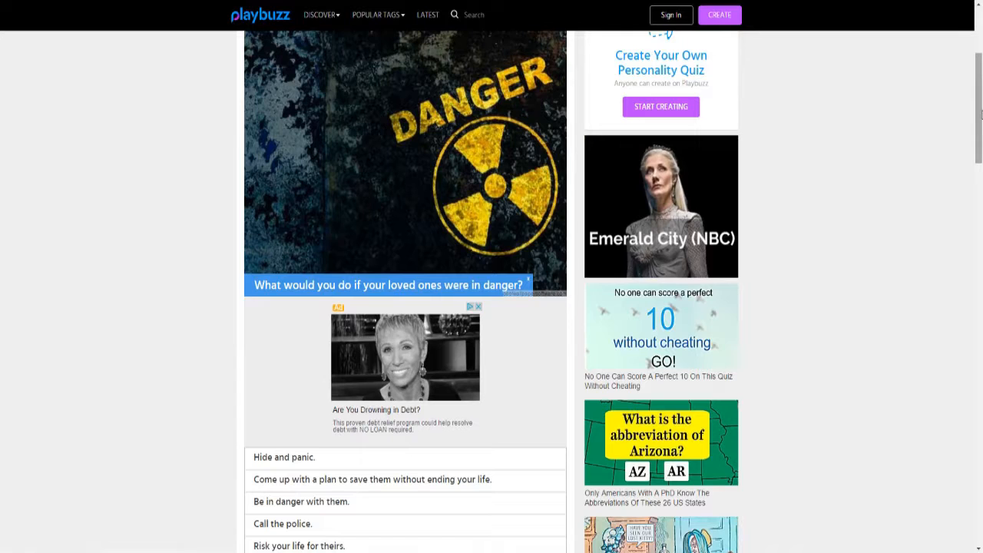
drag(979, 86, 979, 127)
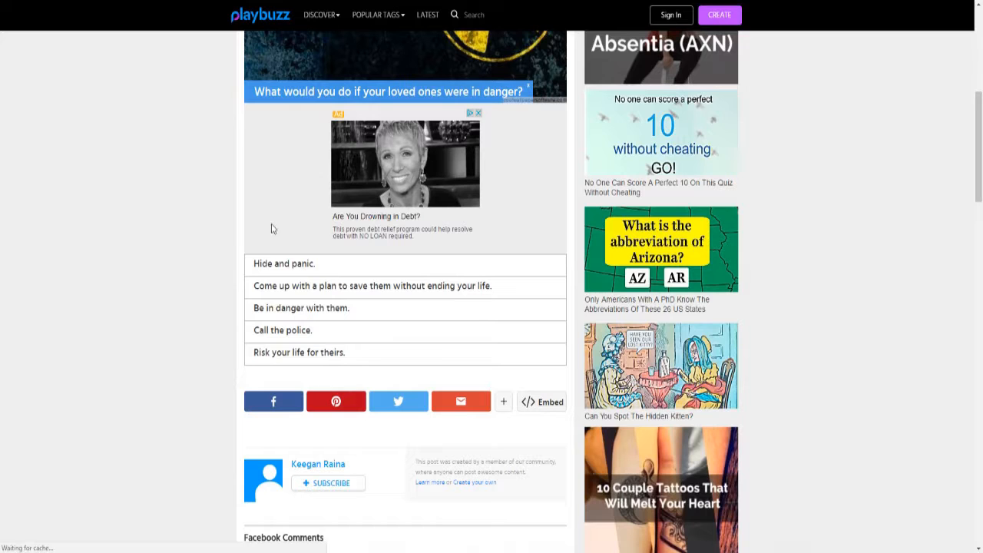
Try each loved-ones-in-danger answer, then submit 'Risk your life for theirs'.
click(420, 295)
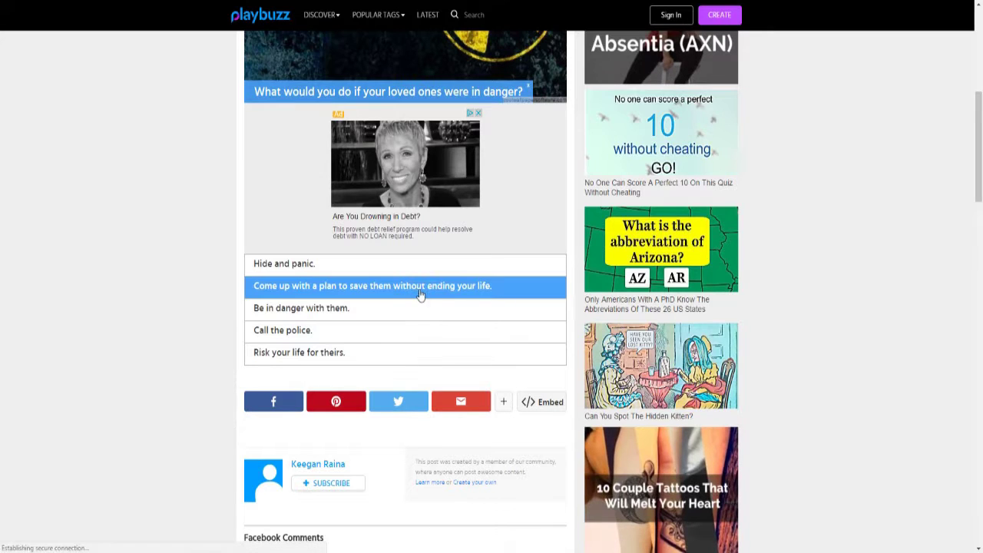
click(350, 313)
click(342, 331)
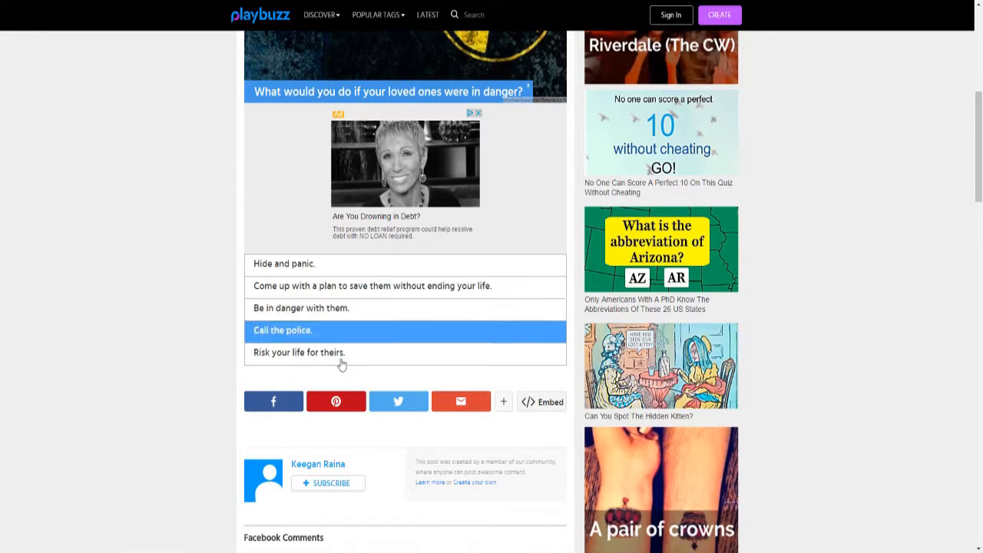
click(342, 354)
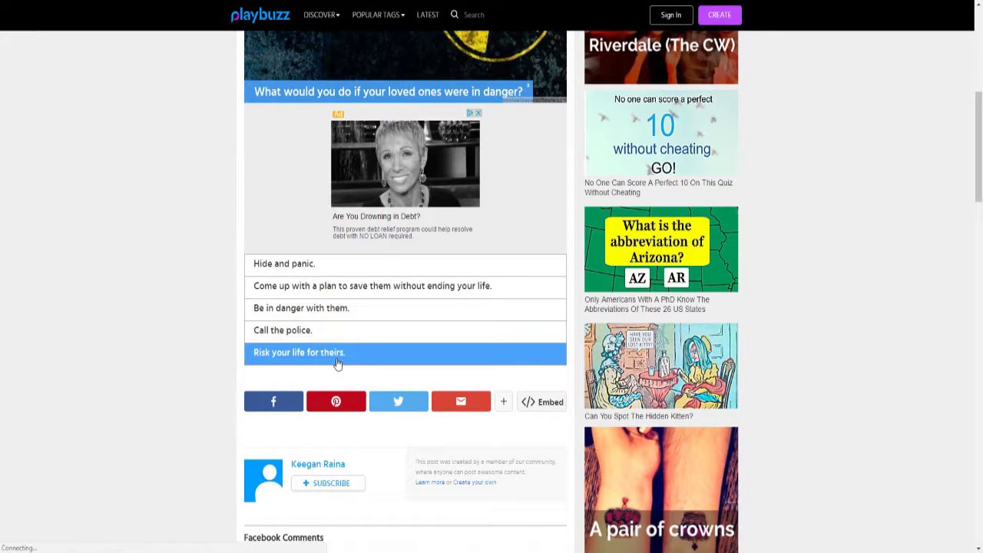
click(296, 332)
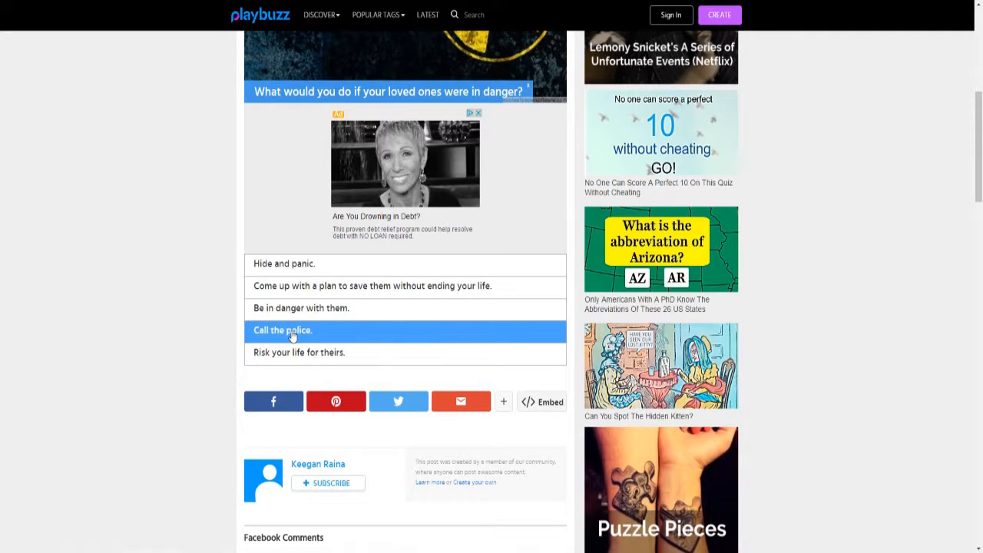
click(321, 311)
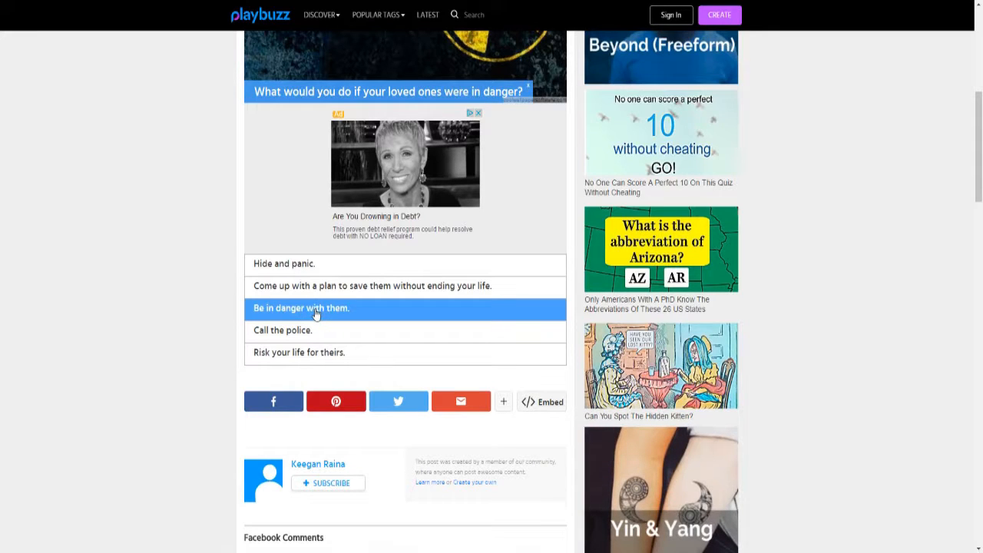
click(313, 290)
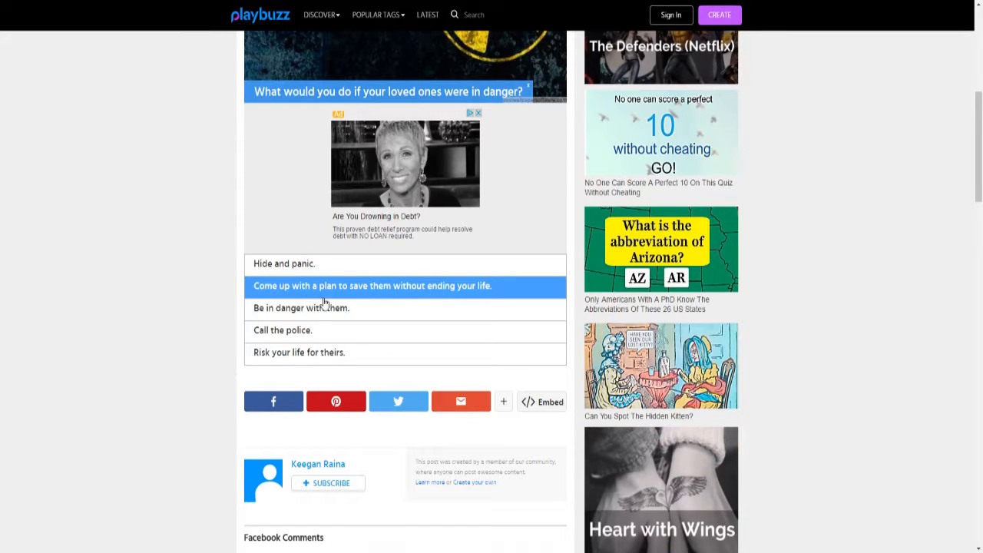
click(324, 353)
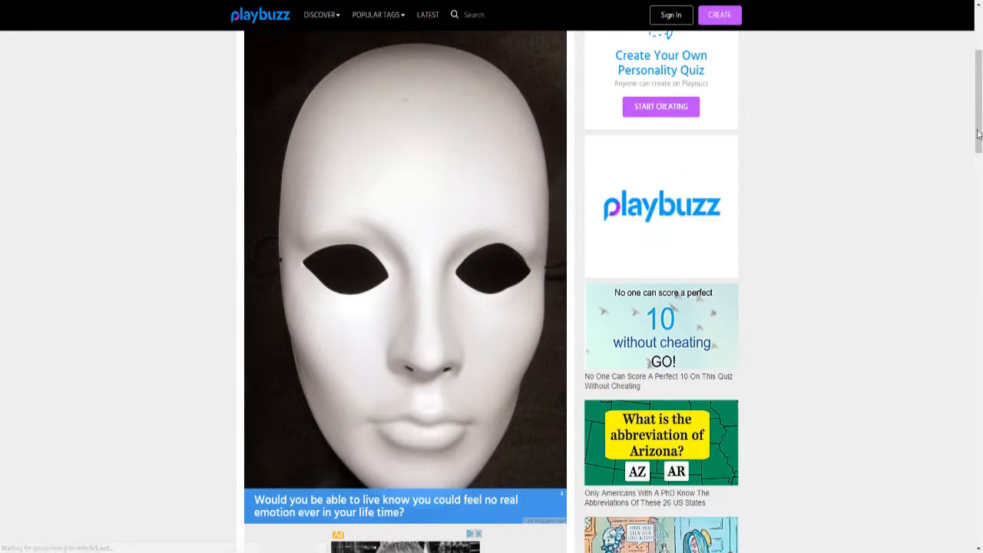
drag(979, 146, 979, 184)
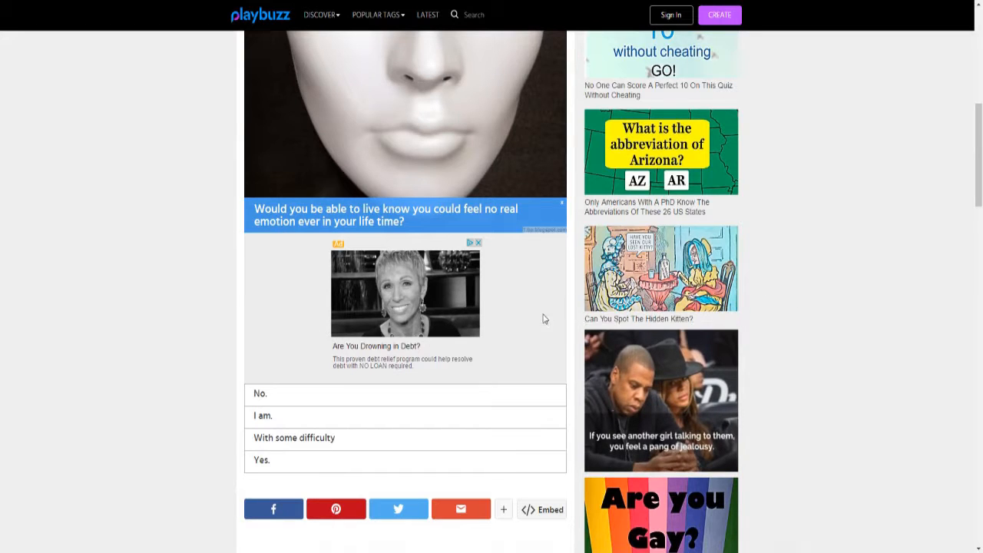
Dismiss the ad and answer 'No.' to living with no real emotion.
click(478, 243)
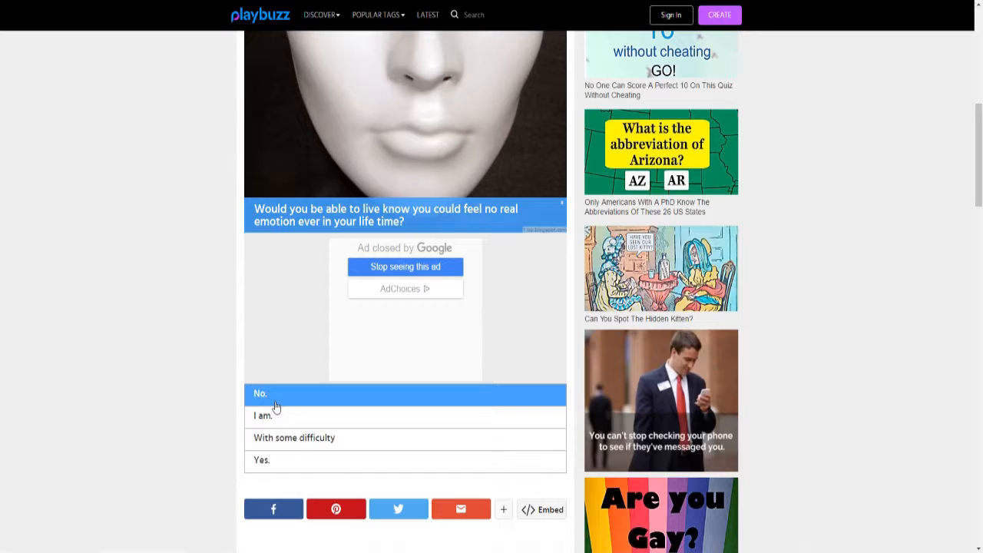
click(275, 397)
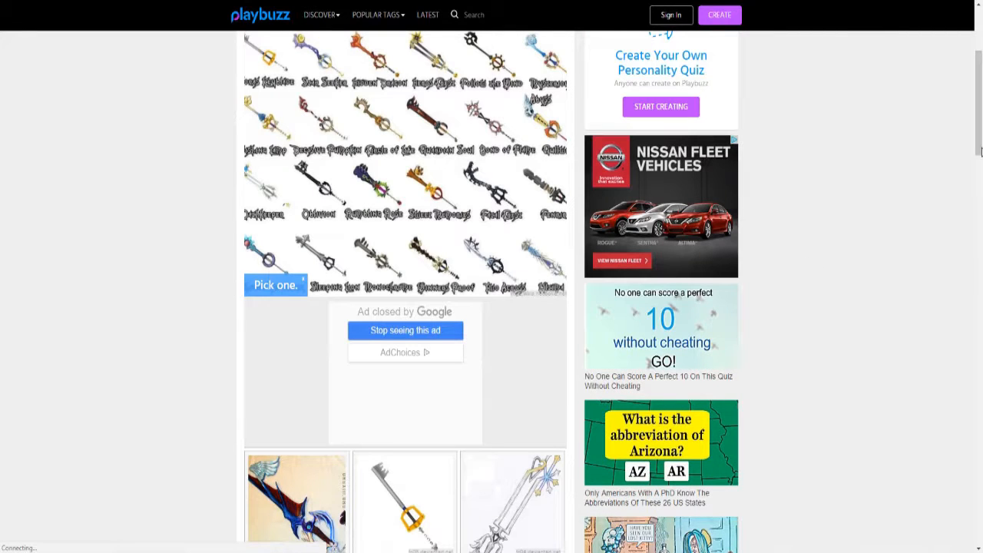
mouse_move(978, 143)
mouse_down()
mouse_move(979, 104)
mouse_move(970, 201)
mouse_up()
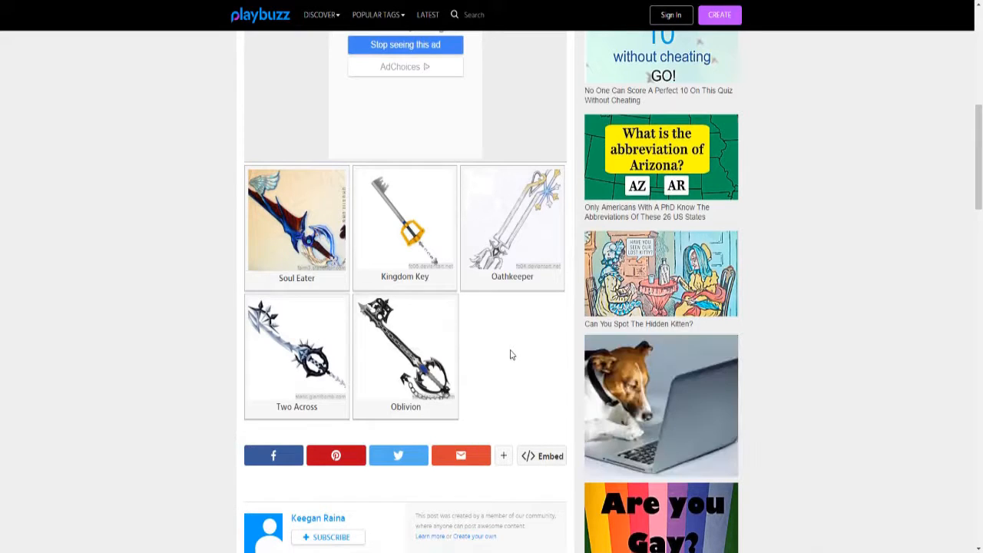
Try Oblivion, then submit Oathkeeper as the keyblade to get the Sora result.
click(415, 357)
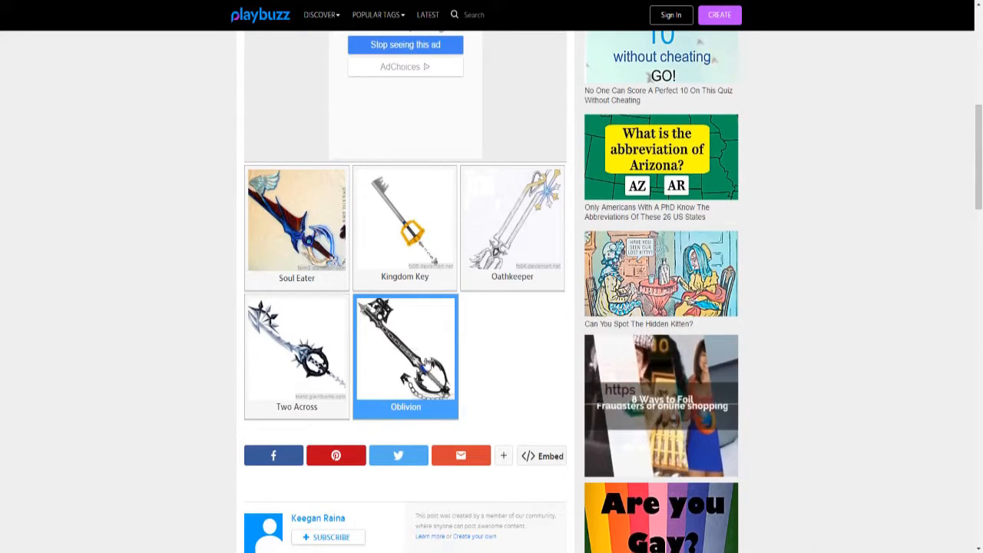
click(522, 239)
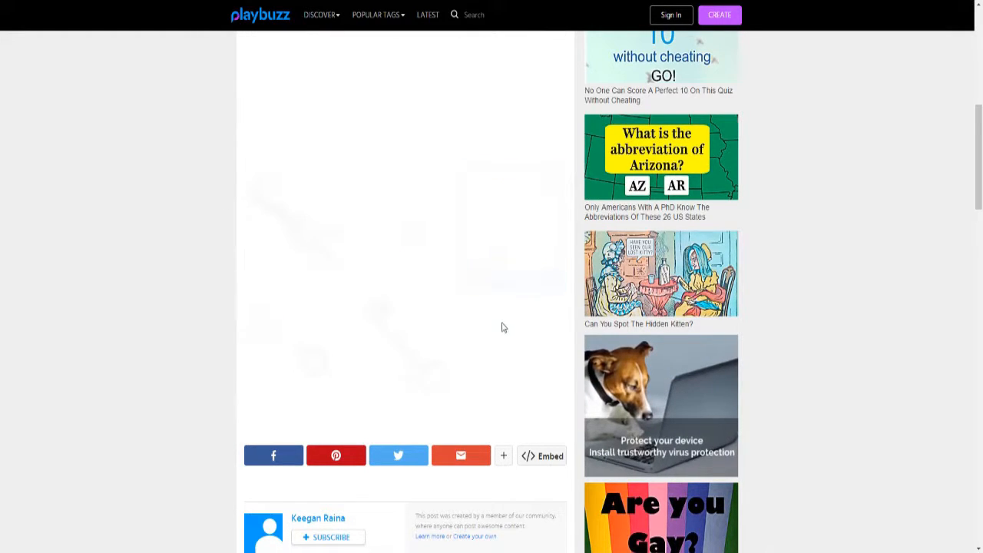
scroll(497, 335, up, 4)
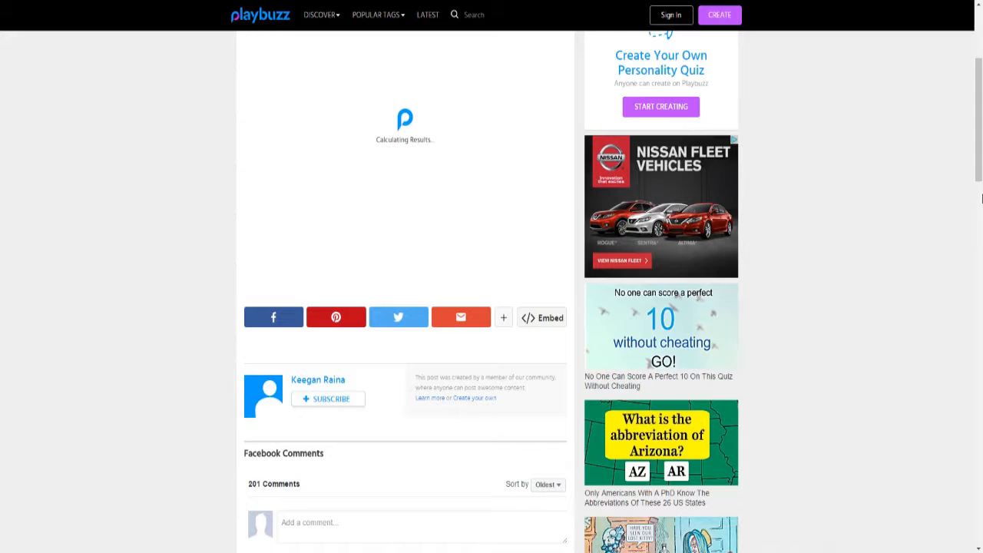
drag(978, 169, 978, 146)
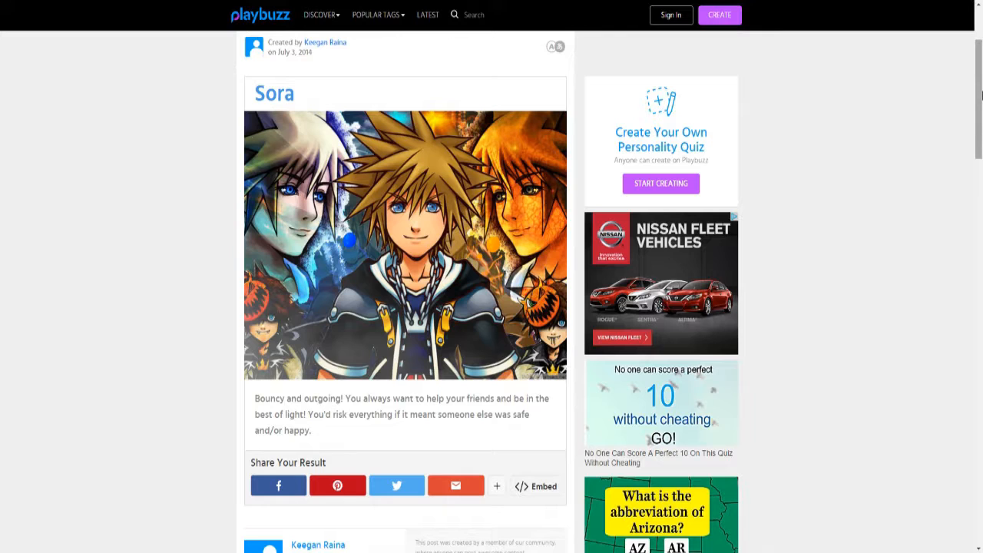
drag(978, 92, 978, 99)
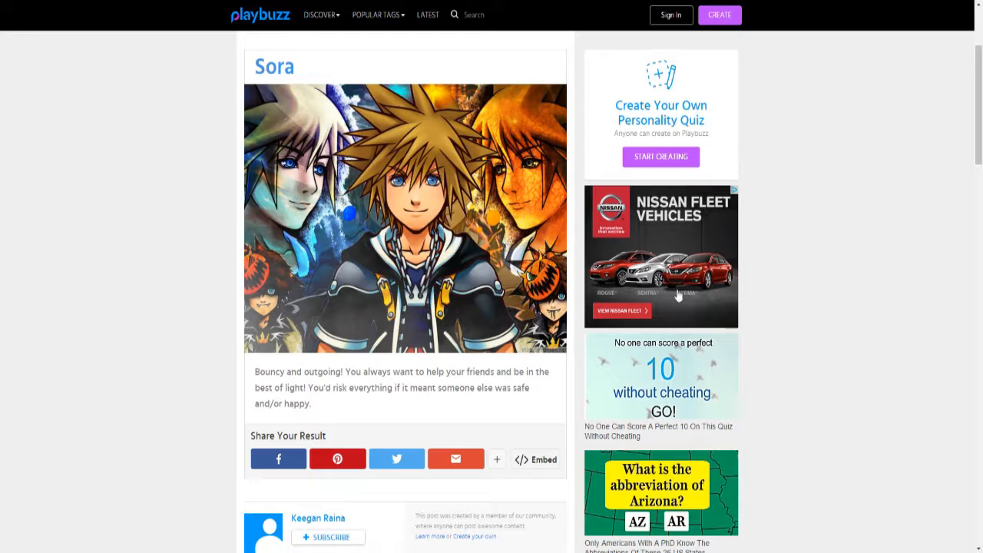
mouse_move(978, 154)
mouse_down()
mouse_move(979, 211)
mouse_move(980, 123)
mouse_up()
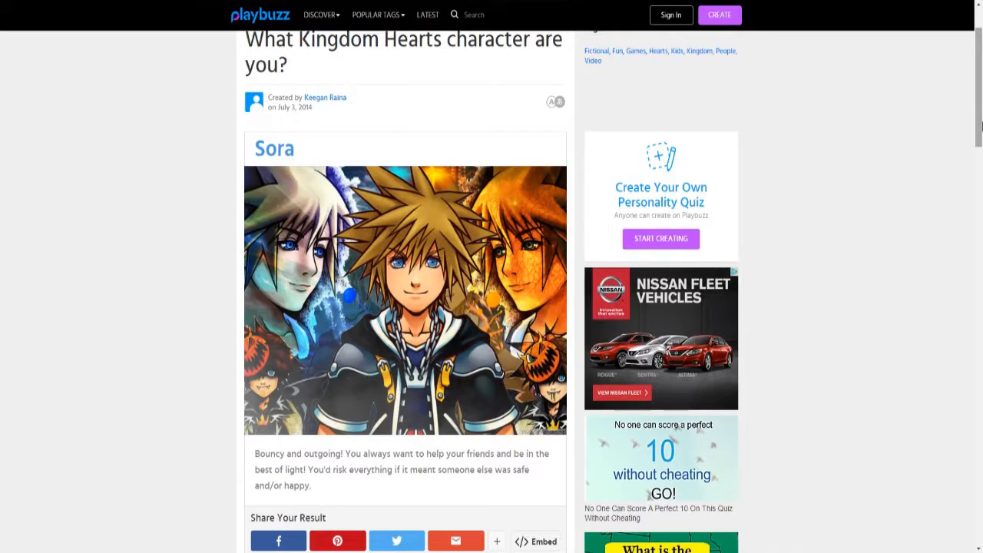